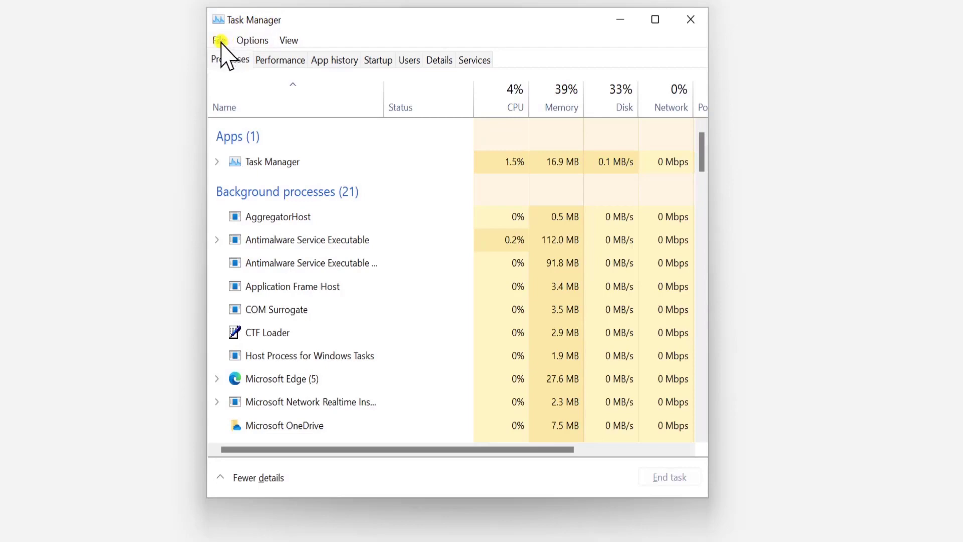
Run explorer.exe as a new task with administrative privileges from Task Manager and close Task Manager.
{"action": "left_click", "coordinate": [219, 41]}
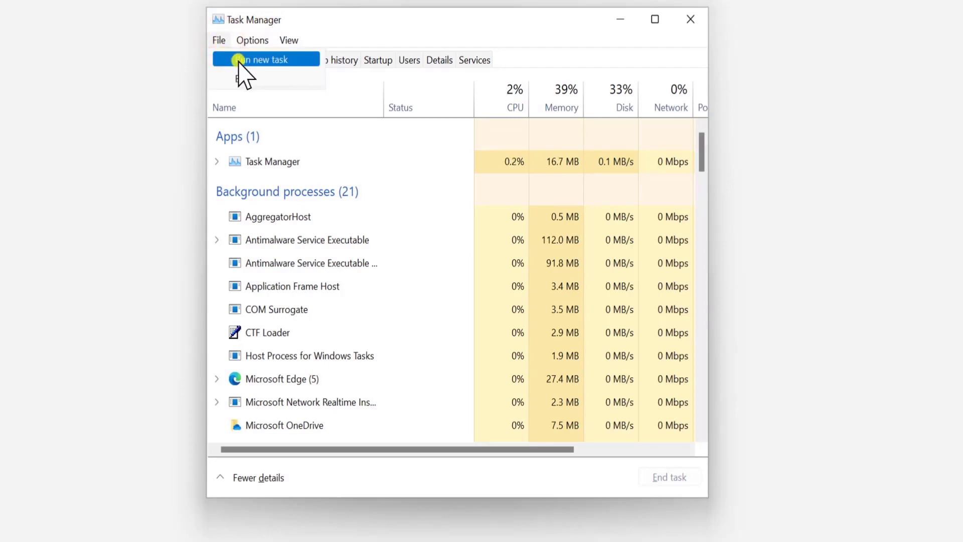
{"action": "left_click", "coordinate": [273, 60]}
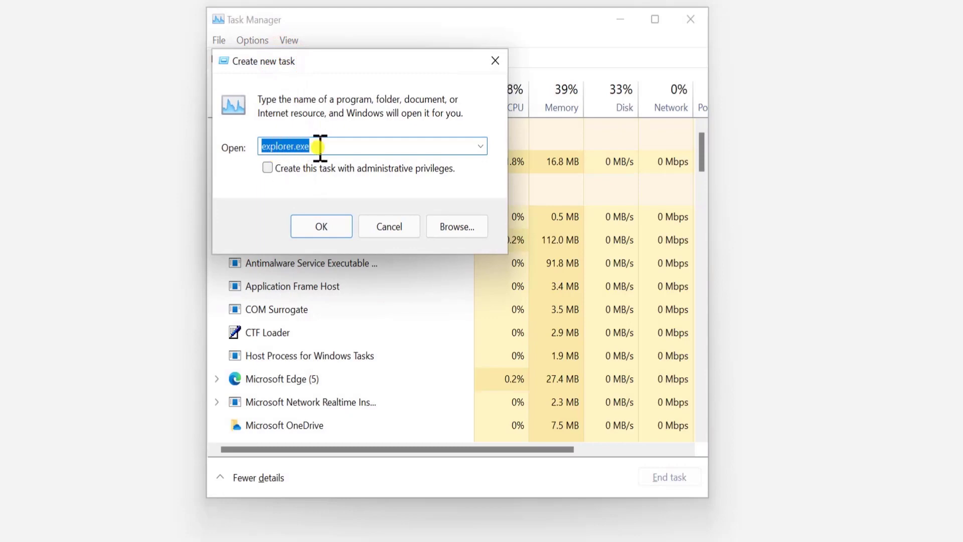
{"action": "left_click", "coordinate": [268, 169]}
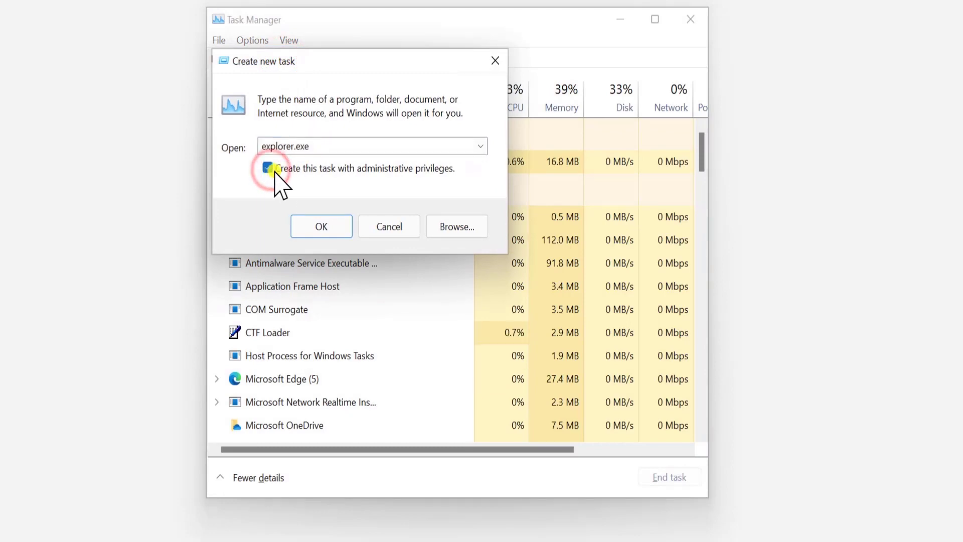
{"action": "left_click", "coordinate": [322, 227]}
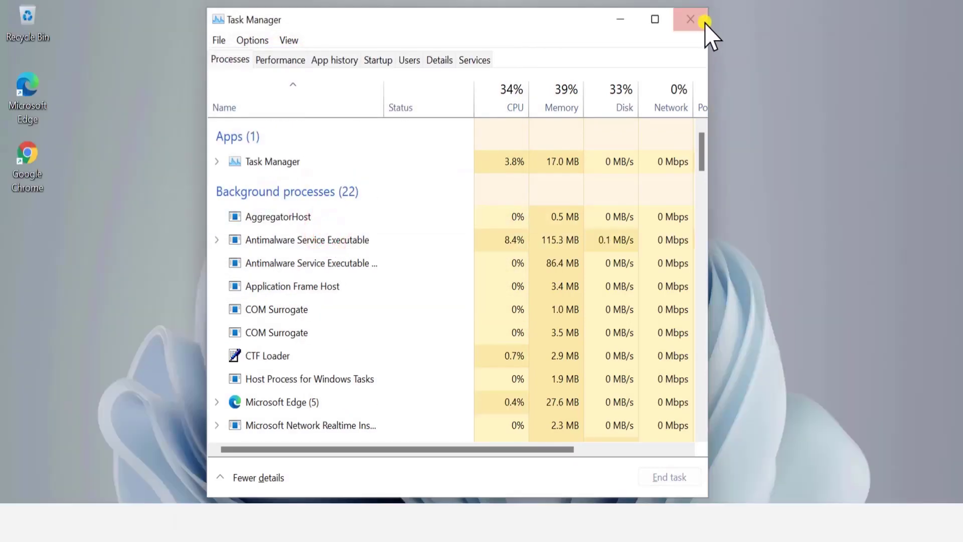
{"action": "left_click", "coordinate": [701, 21]}
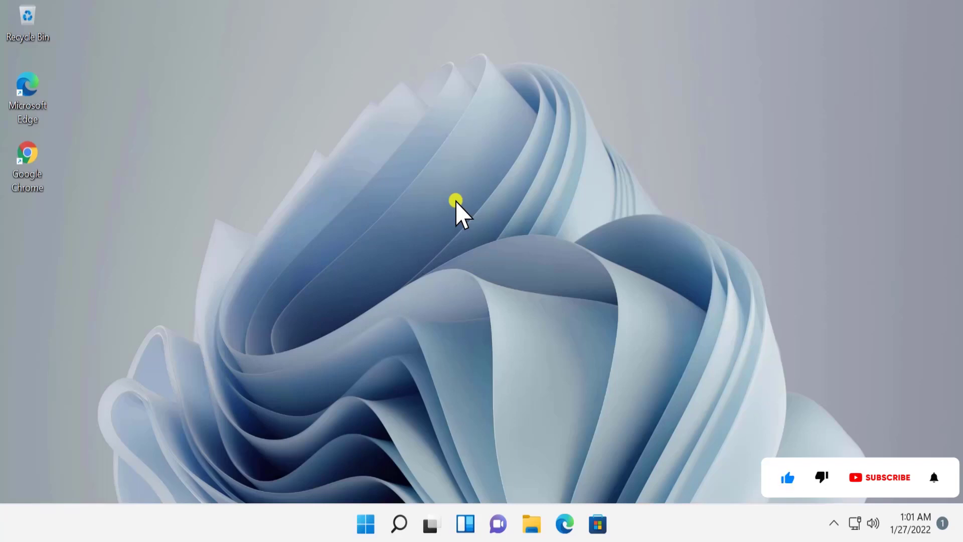
Open the power options in the Start menu and dismiss them.
{"action": "left_click", "coordinate": [366, 524]}
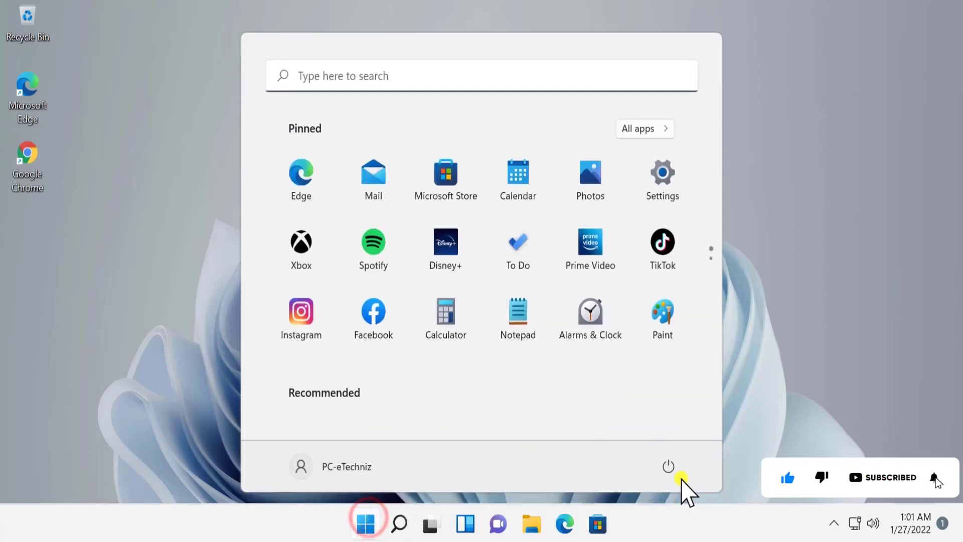
{"action": "left_click", "coordinate": [672, 473]}
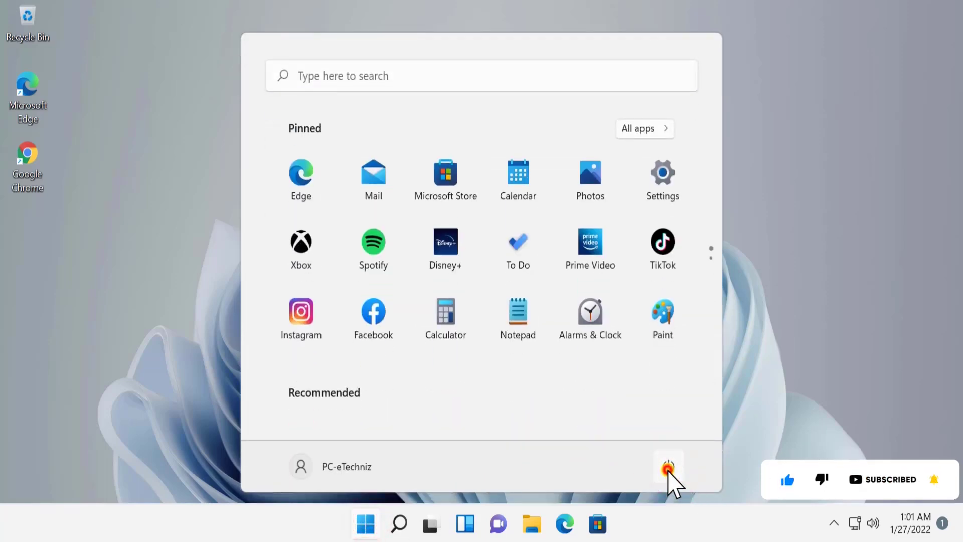
{"action": "left_click", "coordinate": [857, 205]}
{"action": "left_click", "coordinate": [856, 203]}
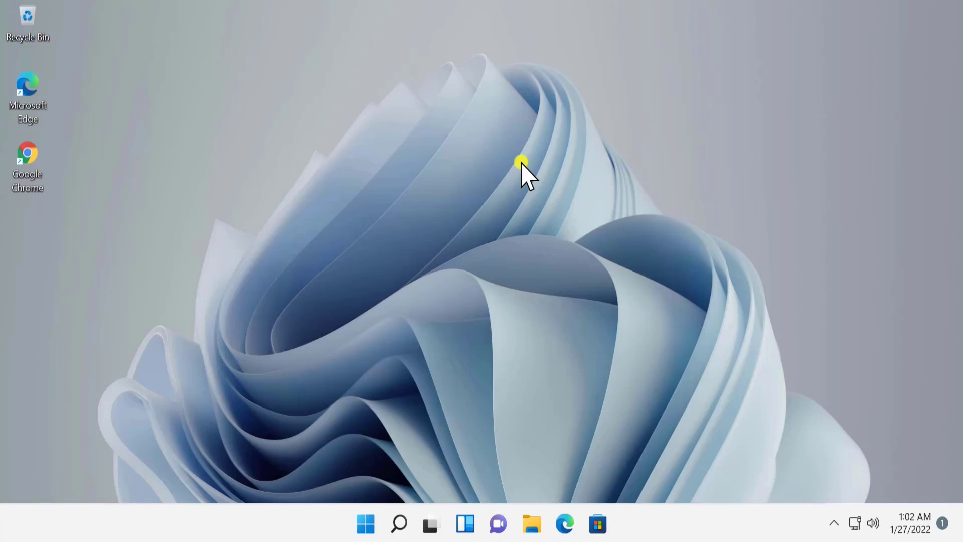
Launch System Restore by running rstrui.exe from Task Manager with administrative privileges, and close both windows without restoring.
{"action": "left_click", "coordinate": [522, 176]}
{"action": "key", "text": "ctrl+shift+Escape"}
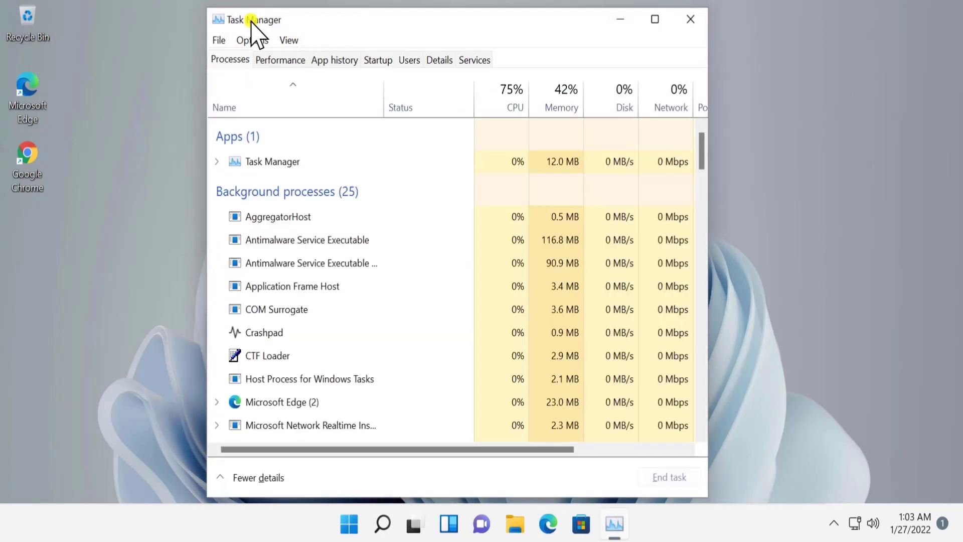
{"action": "left_click", "coordinate": [218, 40]}
{"action": "left_click", "coordinate": [280, 60]}
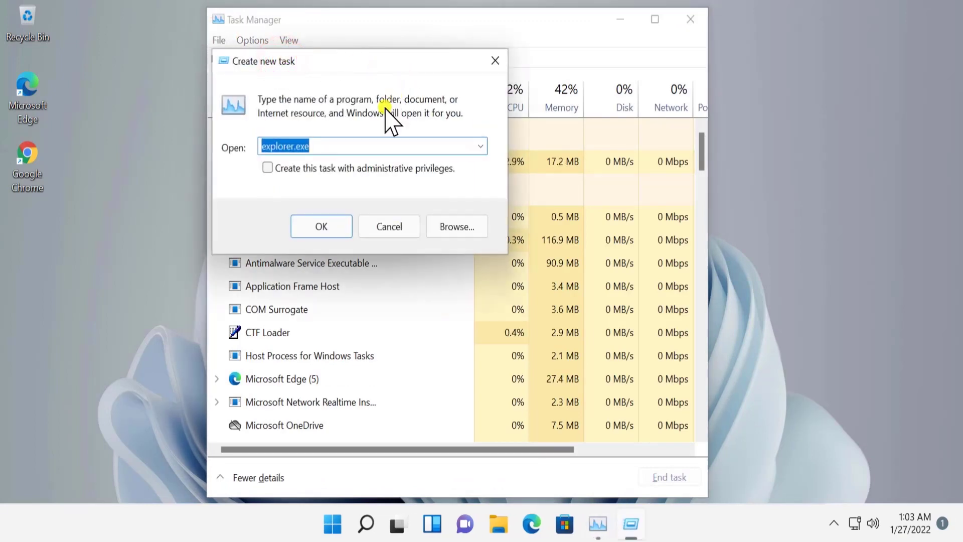
{"action": "type", "text": "rstru"}
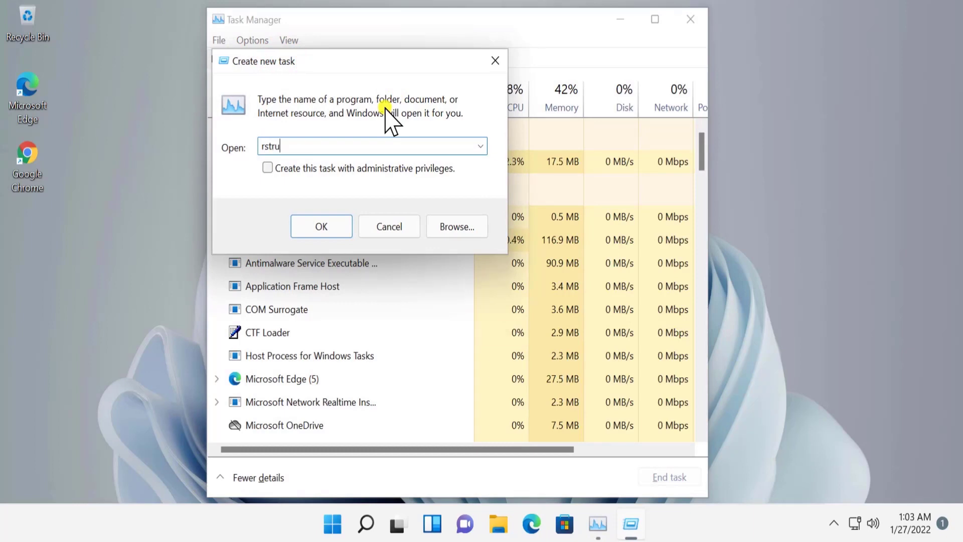
{"action": "type", "text": "i.exe"}
{"action": "left_click", "coordinate": [269, 169]}
{"action": "left_click", "coordinate": [322, 226]}
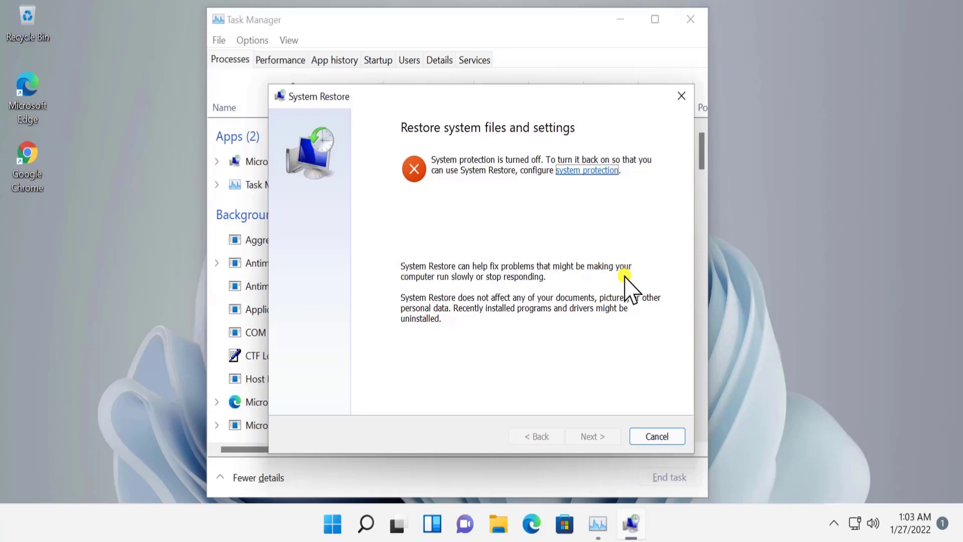
{"action": "left_click", "coordinate": [643, 435]}
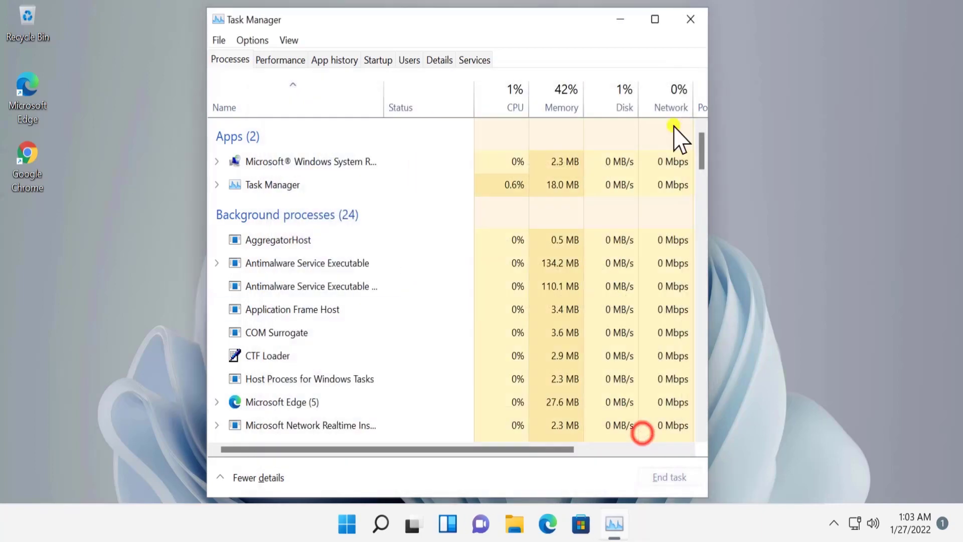
{"action": "left_click", "coordinate": [691, 19]}
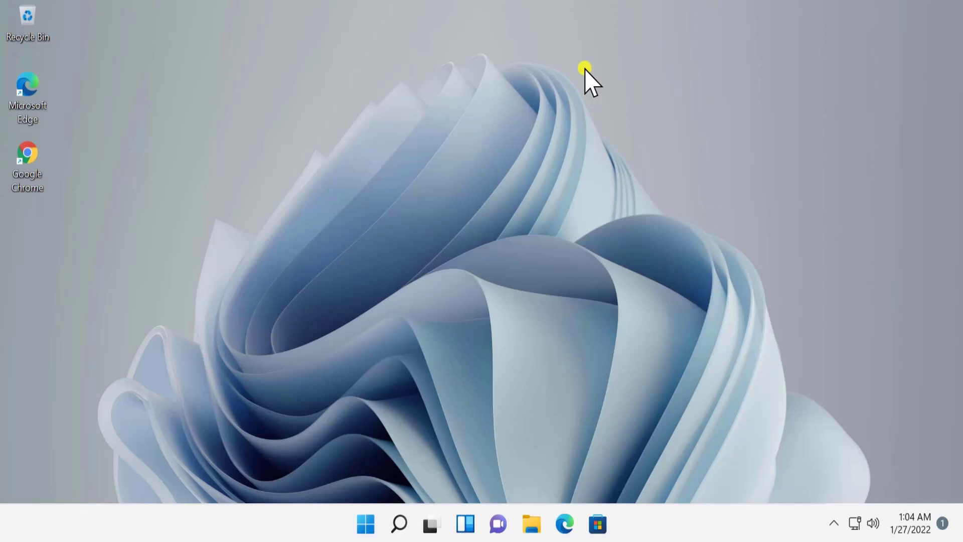
Open Control Panel by running control as a new Task Manager task with administrative privileges.
{"action": "left_click", "coordinate": [585, 68]}
{"action": "key", "text": "ctrl+shift+Escape"}
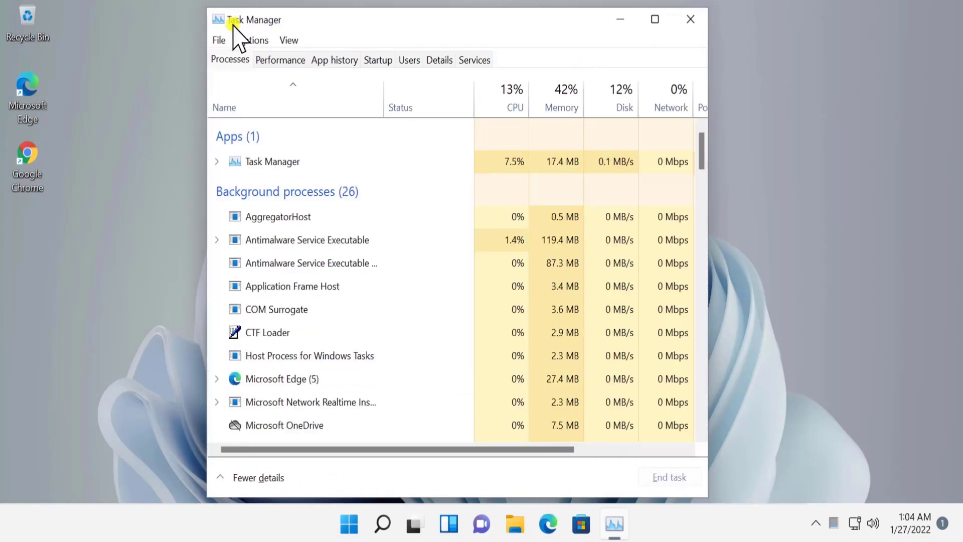
{"action": "left_click", "coordinate": [221, 43]}
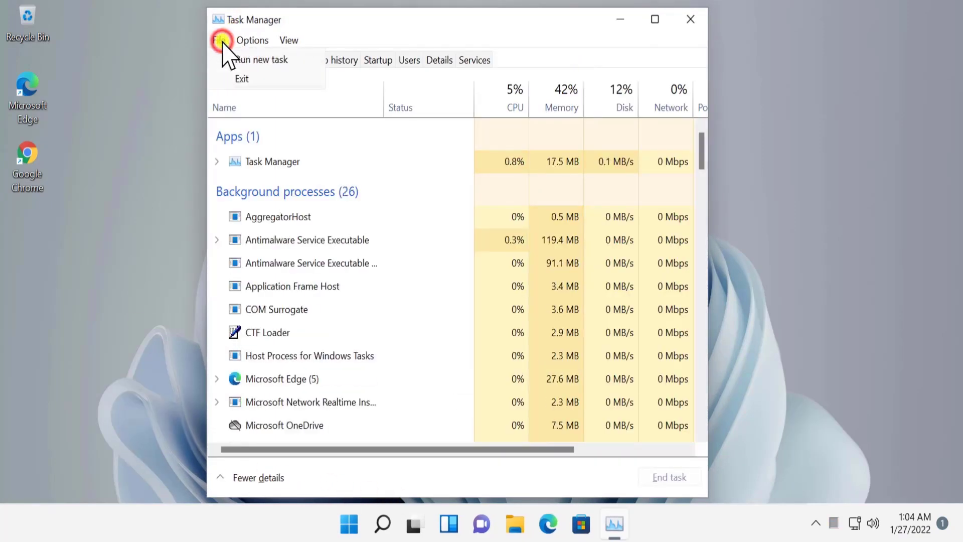
{"action": "left_click", "coordinate": [288, 61]}
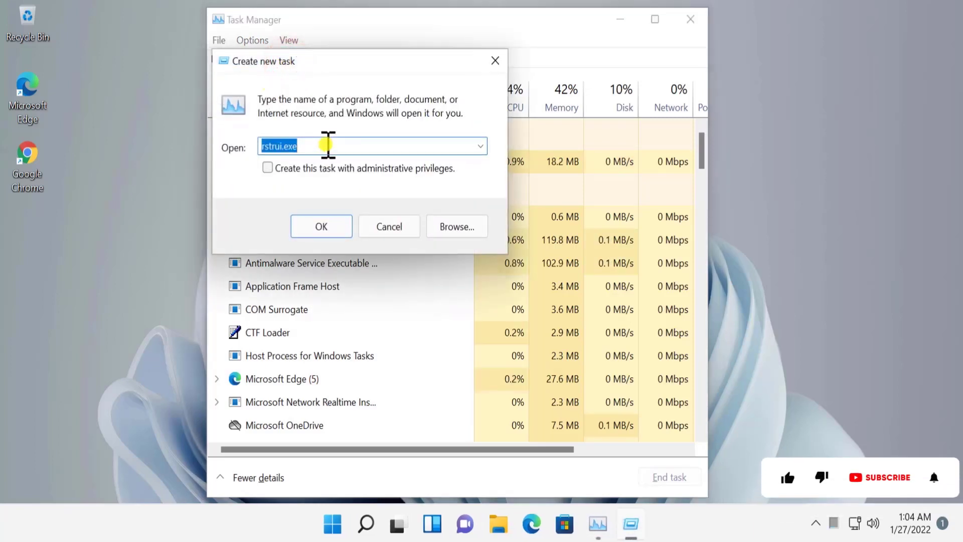
{"action": "type", "text": "control"}
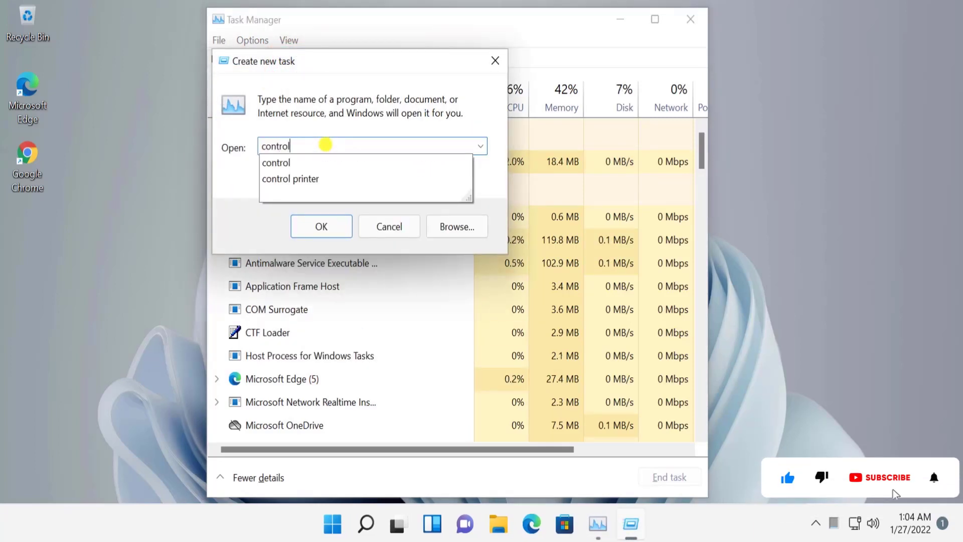
{"action": "left_click", "coordinate": [295, 164]}
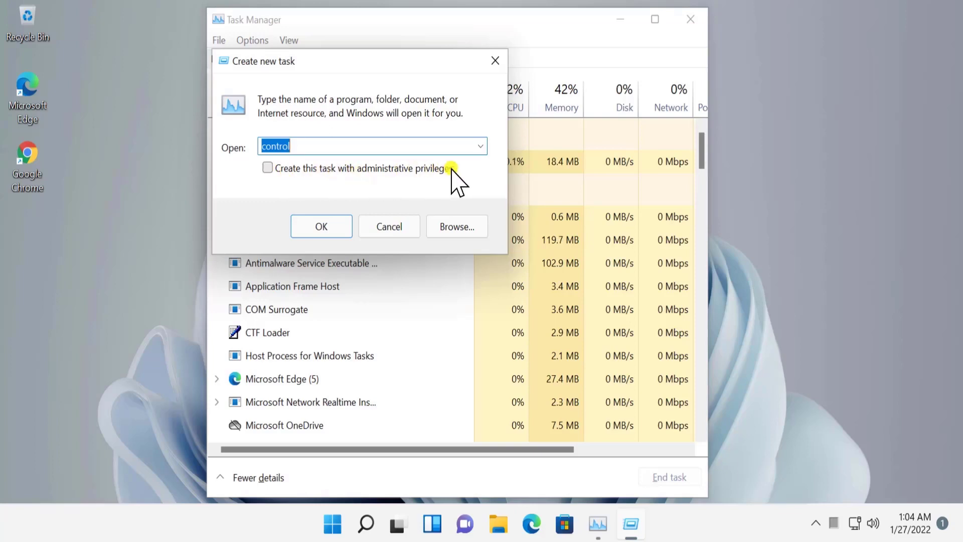
{"action": "left_click", "coordinate": [267, 167]}
{"action": "left_click", "coordinate": [333, 229]}
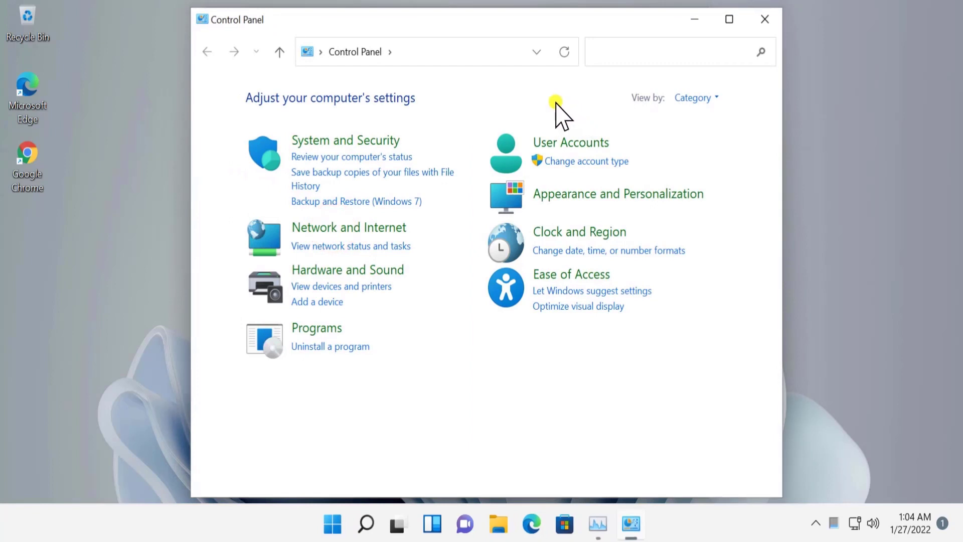
Examine the installed programs under Programs and Features, and close Control Panel and Task Manager.
{"action": "left_click", "coordinate": [320, 327]}
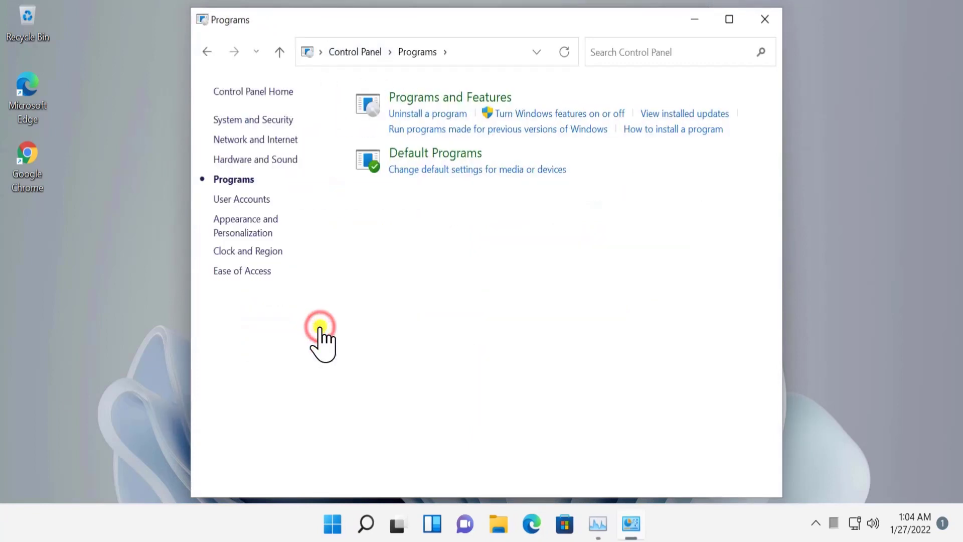
{"action": "left_click", "coordinate": [430, 97]}
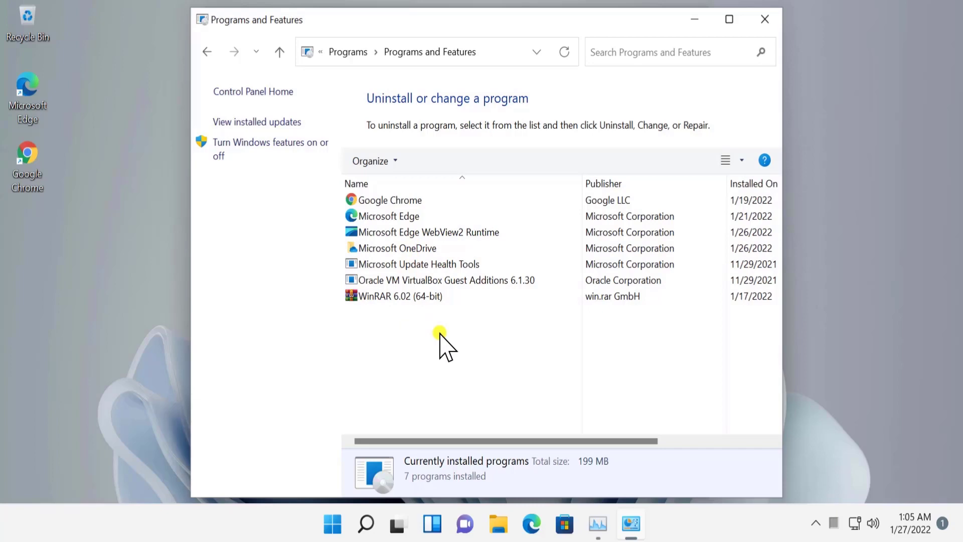
{"action": "left_click", "coordinate": [767, 21]}
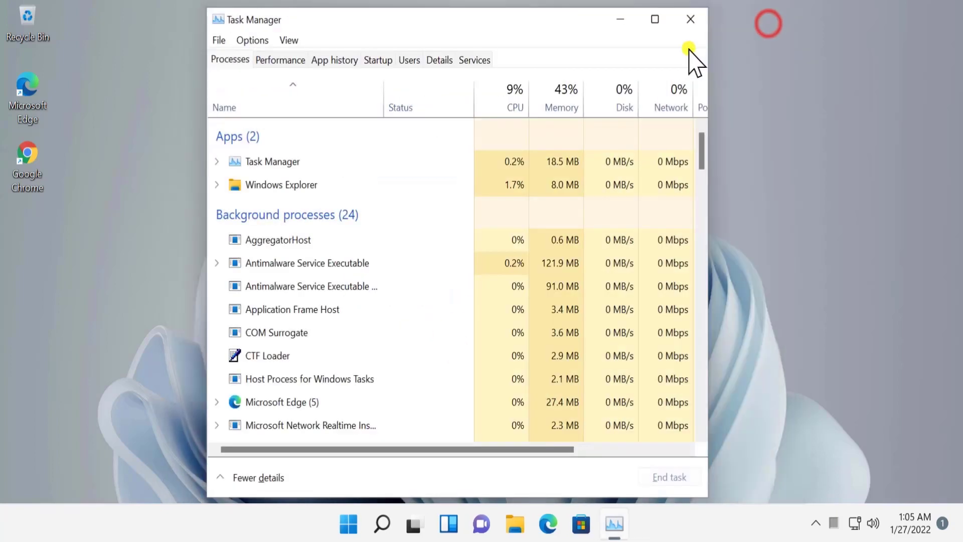
{"action": "left_click", "coordinate": [691, 21]}
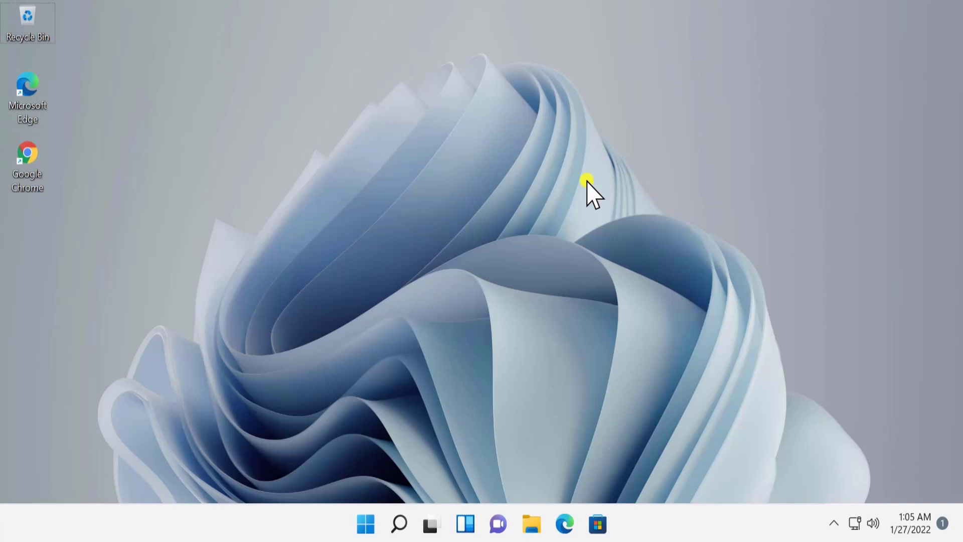
Open Registry Editor by running regedit as a new Task Manager task and allow it to make changes.
{"action": "key", "text": "ctrl+shift+Escape"}
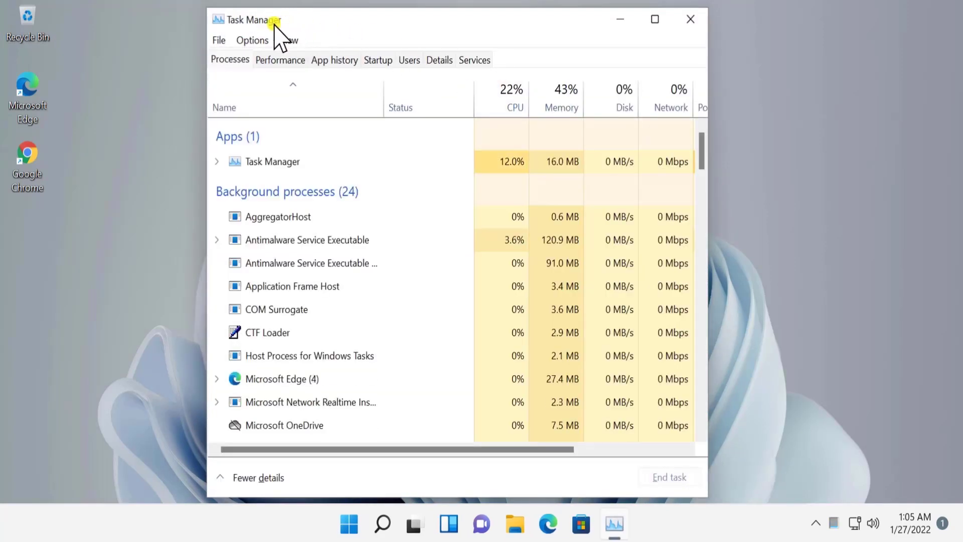
{"action": "left_click", "coordinate": [219, 40]}
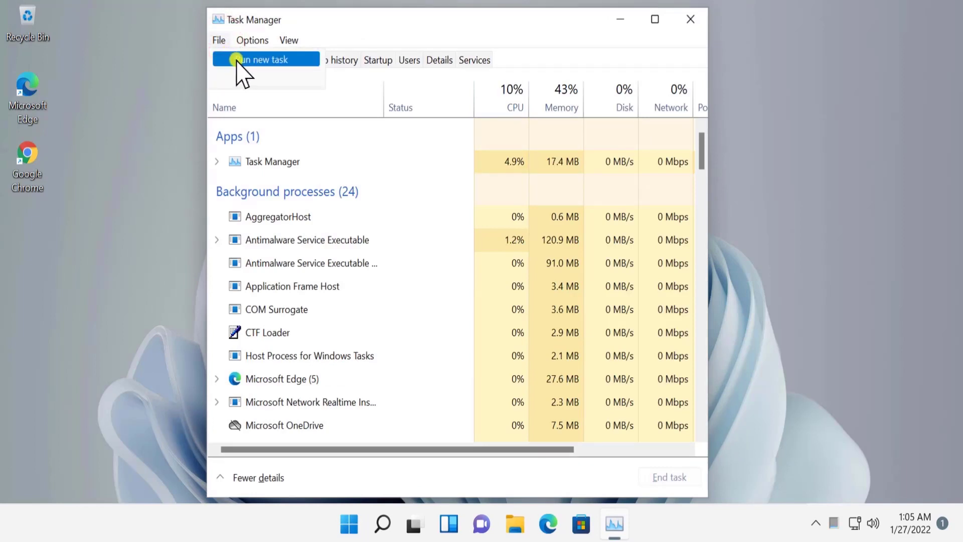
{"action": "left_click", "coordinate": [236, 60]}
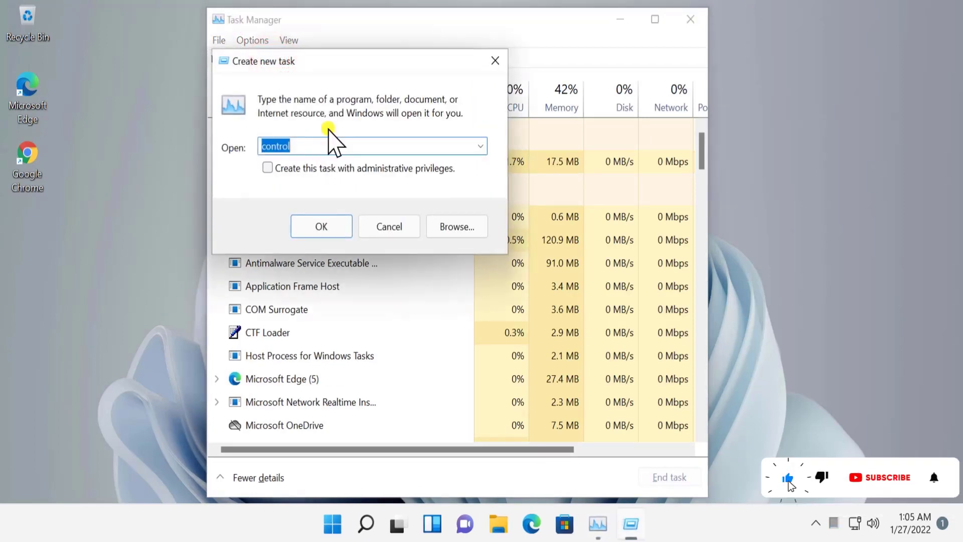
{"action": "type", "text": "regedit"}
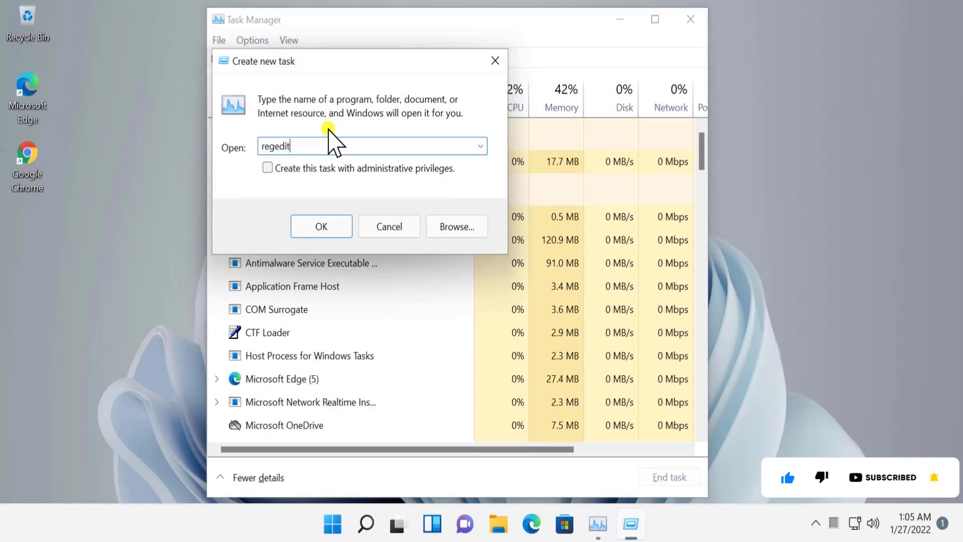
{"action": "key", "text": "Return"}
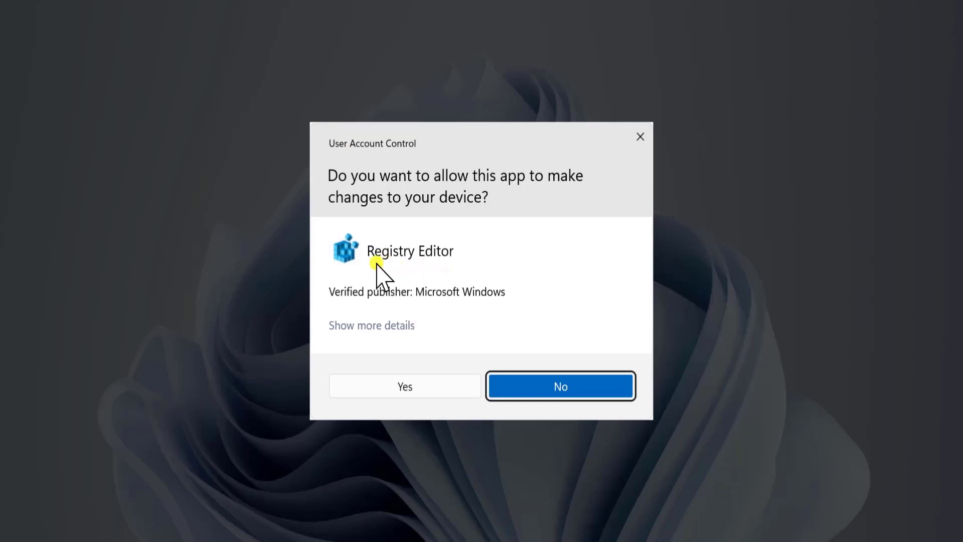
{"action": "left_click", "coordinate": [396, 389]}
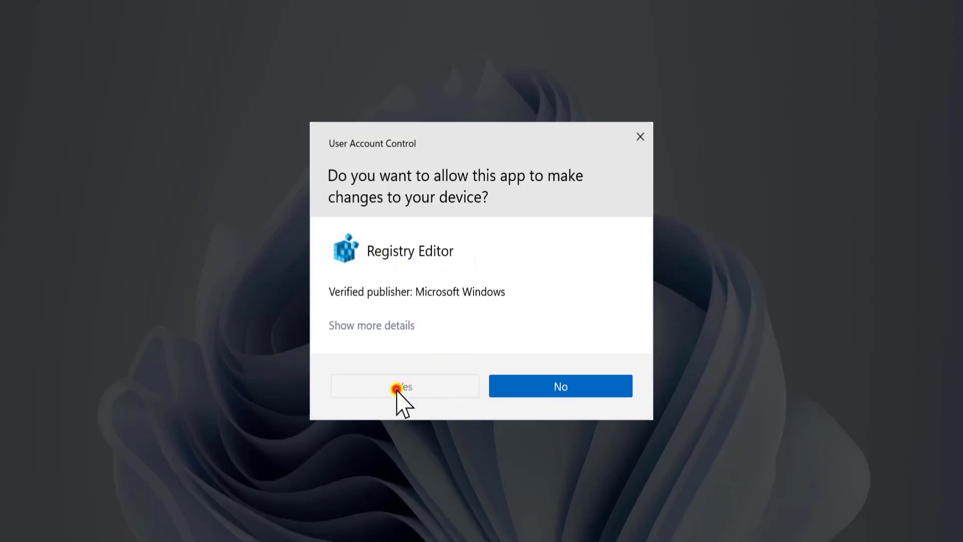
{"action": "left_click", "coordinate": [773, 64]}
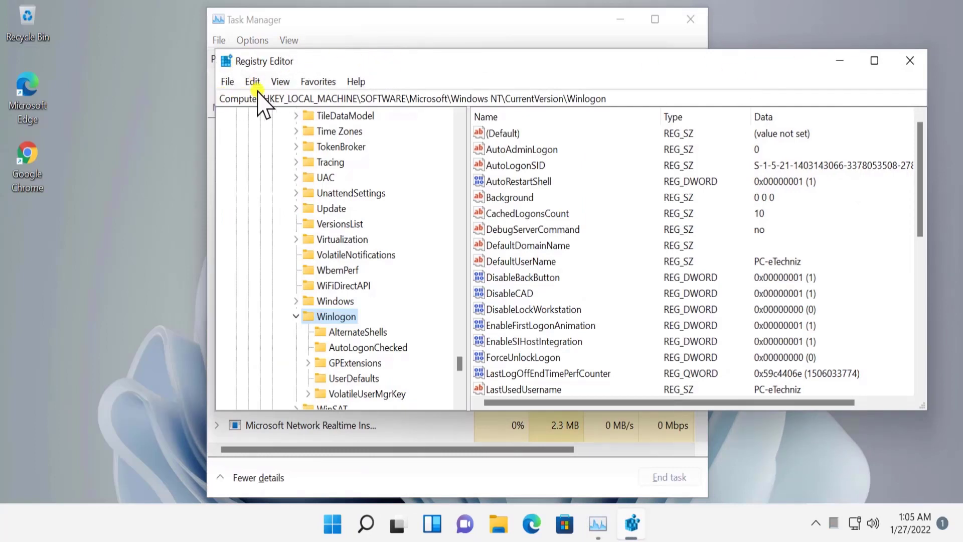
Open the registry export dialog for the selected Winlogon branch and cancel the export.
{"action": "left_click", "coordinate": [226, 83]}
{"action": "mouse_move", "coordinate": [248, 83]}
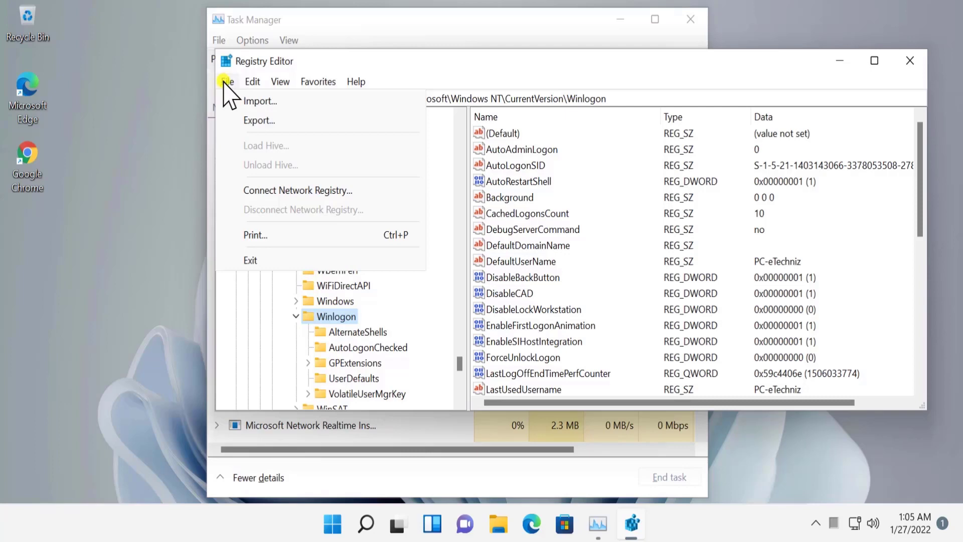
{"action": "left_click", "coordinate": [255, 121]}
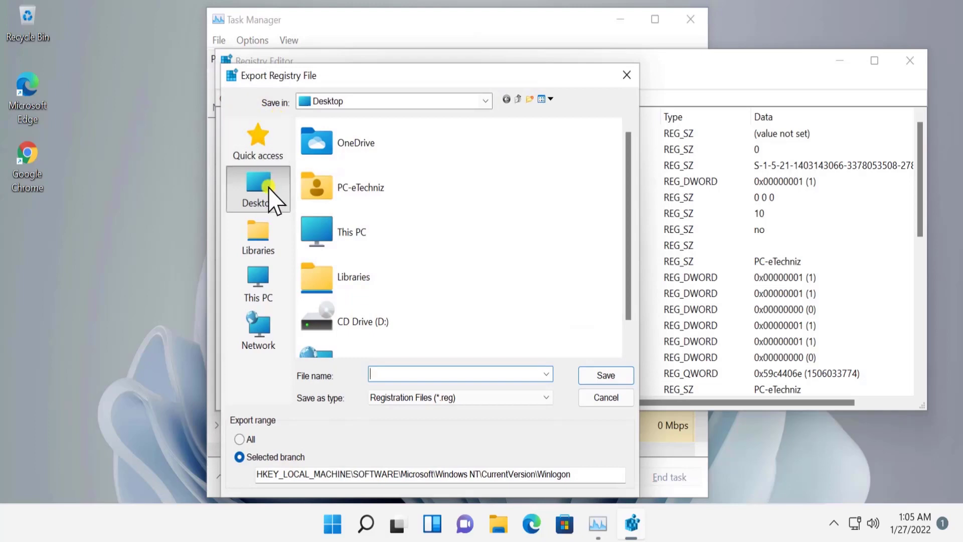
{"action": "left_click", "coordinate": [388, 374]}
{"action": "left_click", "coordinate": [613, 397]}
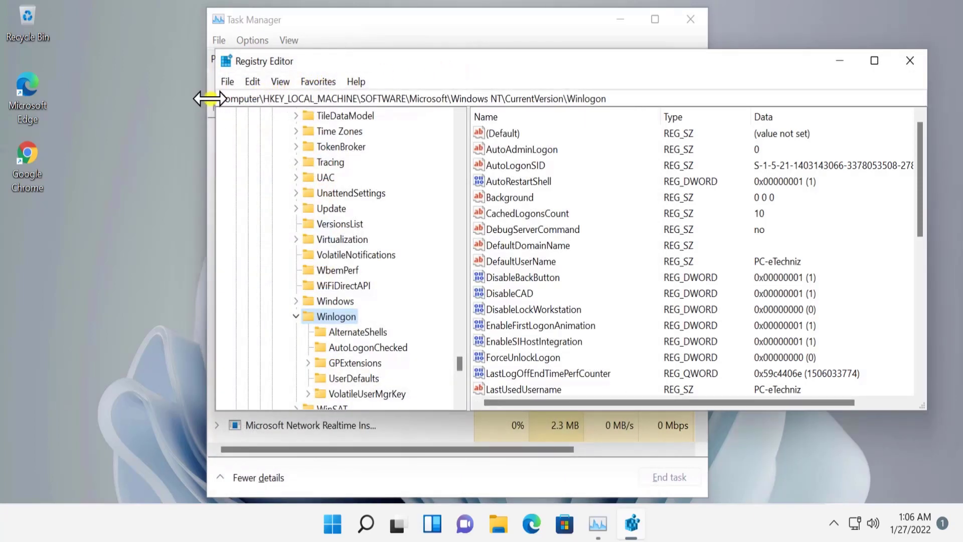
Highlight the SOFTWARE part of the registry path, return to the top of the key tree and select HKEY_LOCAL_MACHINE.
{"action": "left_click_drag", "start_coordinate": [264, 98], "coordinate": [406, 99]}
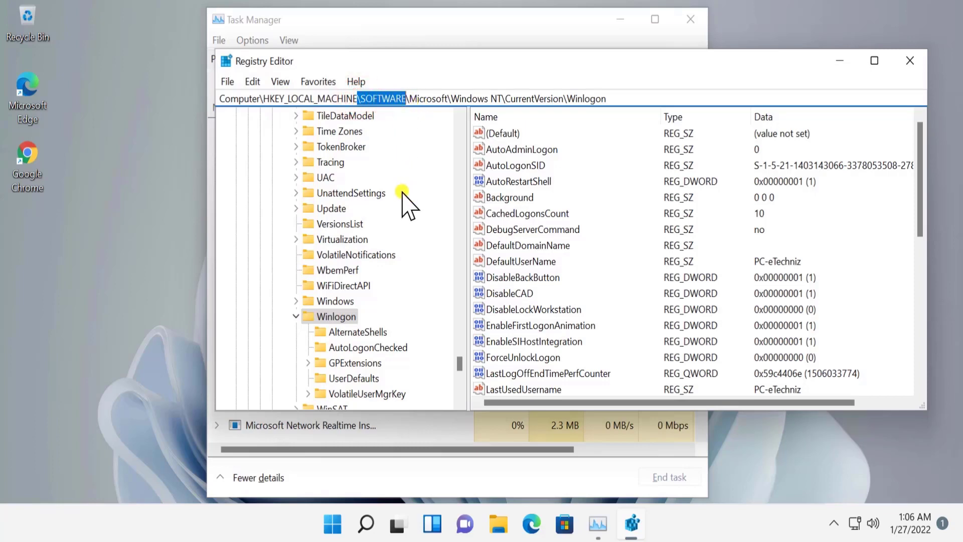
{"action": "scroll", "coordinate": [404, 197], "scroll_direction": "up", "scroll_amount": 20}
{"action": "scroll", "coordinate": [408, 199], "scroll_direction": "up", "scroll_amount": 18}
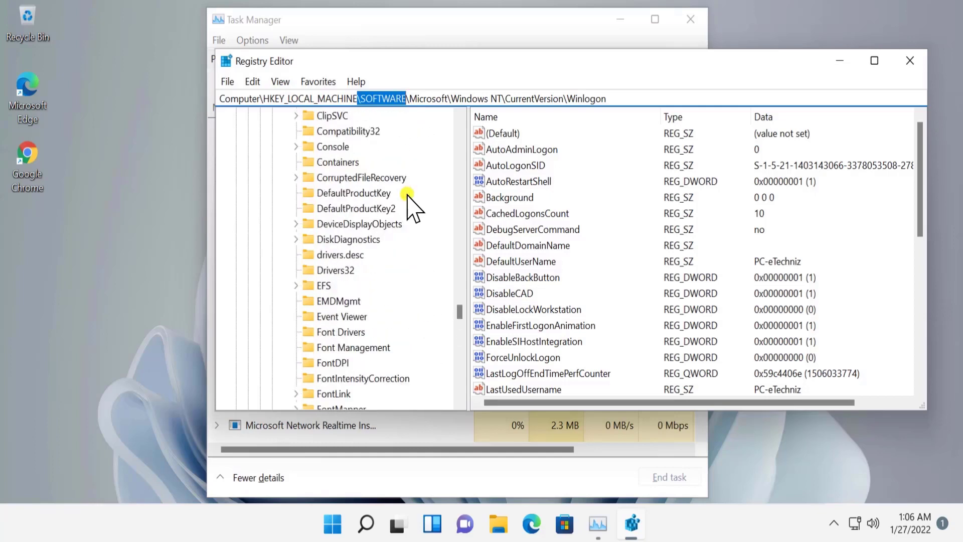
{"action": "scroll", "coordinate": [410, 197], "scroll_direction": "up", "scroll_amount": 12}
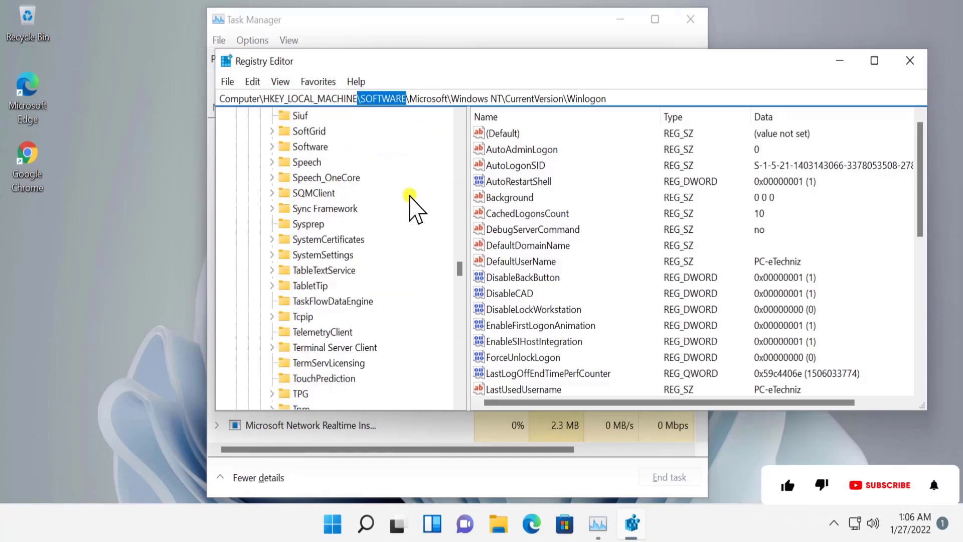
{"action": "left_click_drag", "start_coordinate": [460, 250], "coordinate": [461, 126]}
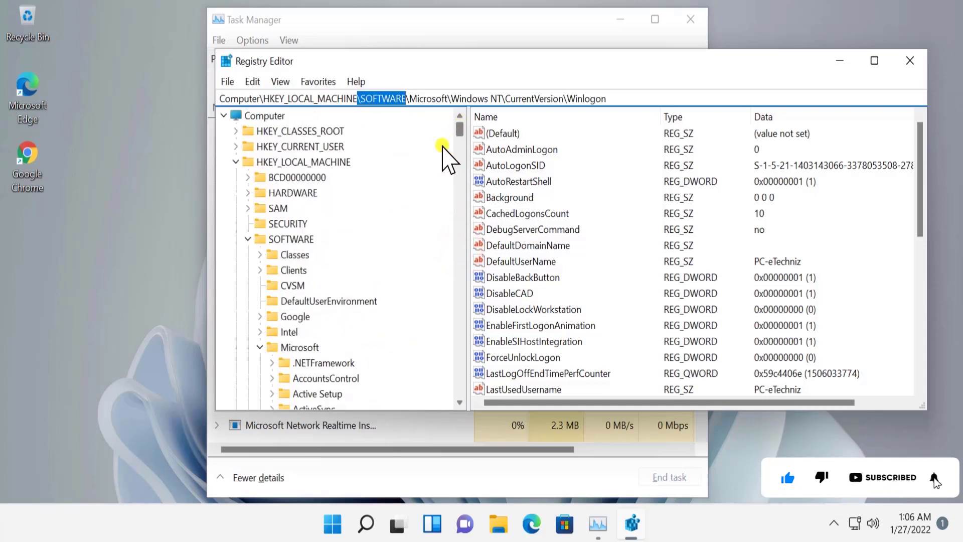
{"action": "left_click", "coordinate": [300, 161]}
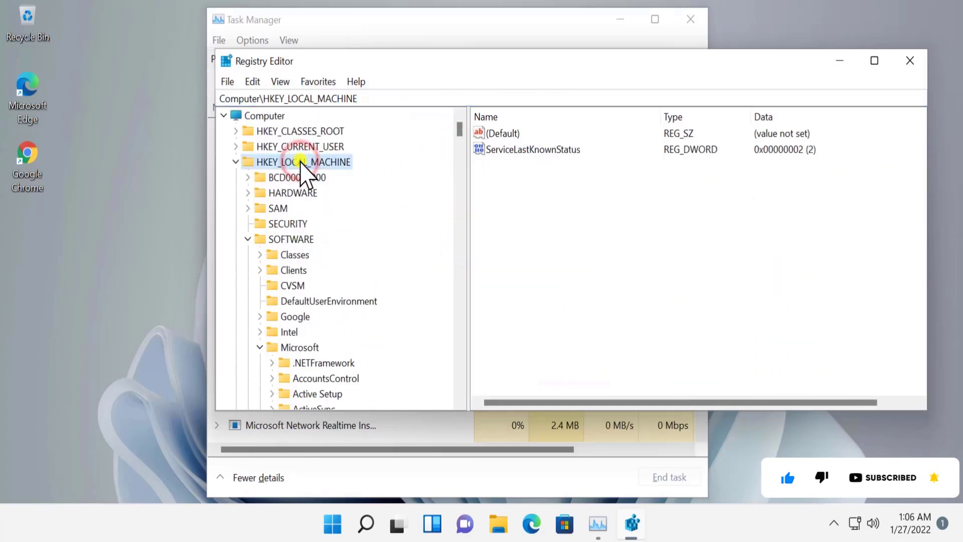
Walk down the key tree through SOFTWARE, Microsoft and Windows NT, and select the CurrentVersion key.
{"action": "left_click_drag", "start_coordinate": [460, 126], "coordinate": [459, 130]}
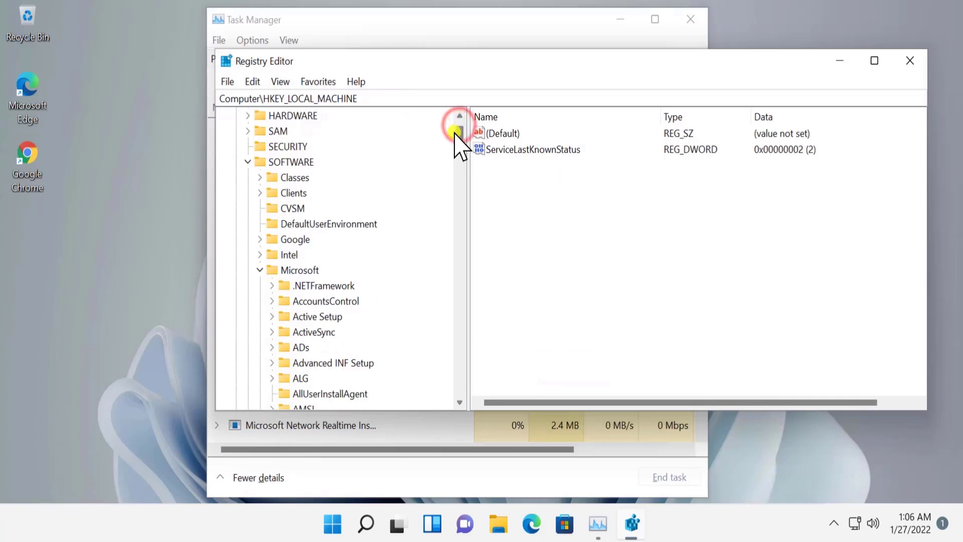
{"action": "left_click", "coordinate": [292, 162]}
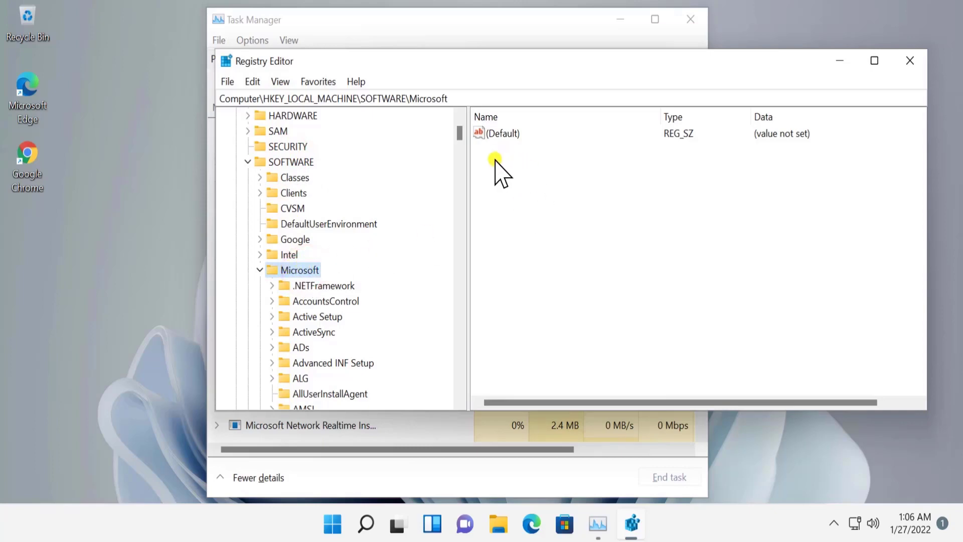
{"action": "left_click_drag", "start_coordinate": [461, 132], "coordinate": [434, 301]}
{"action": "left_click", "coordinate": [318, 208]}
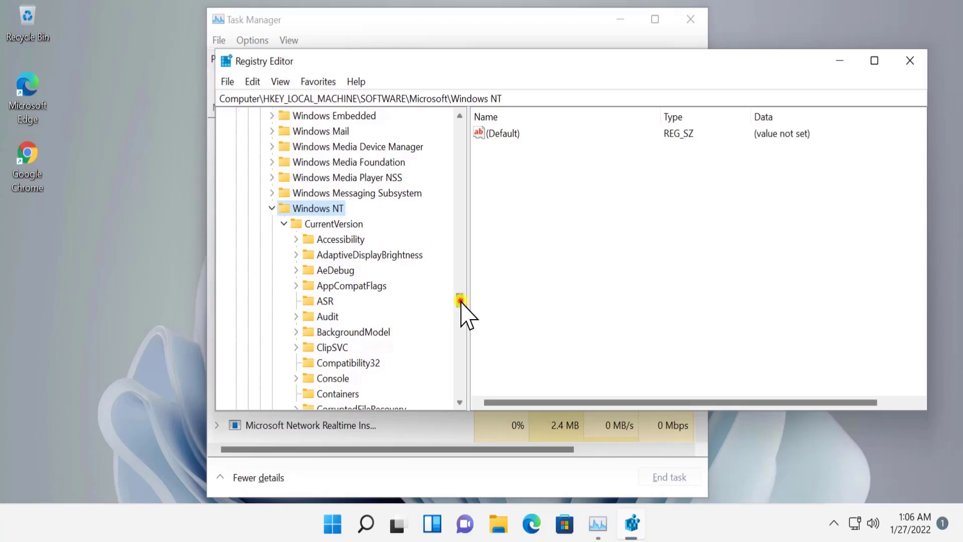
{"action": "left_click_drag", "start_coordinate": [458, 302], "coordinate": [477, 295]}
{"action": "left_click", "coordinate": [334, 347]}
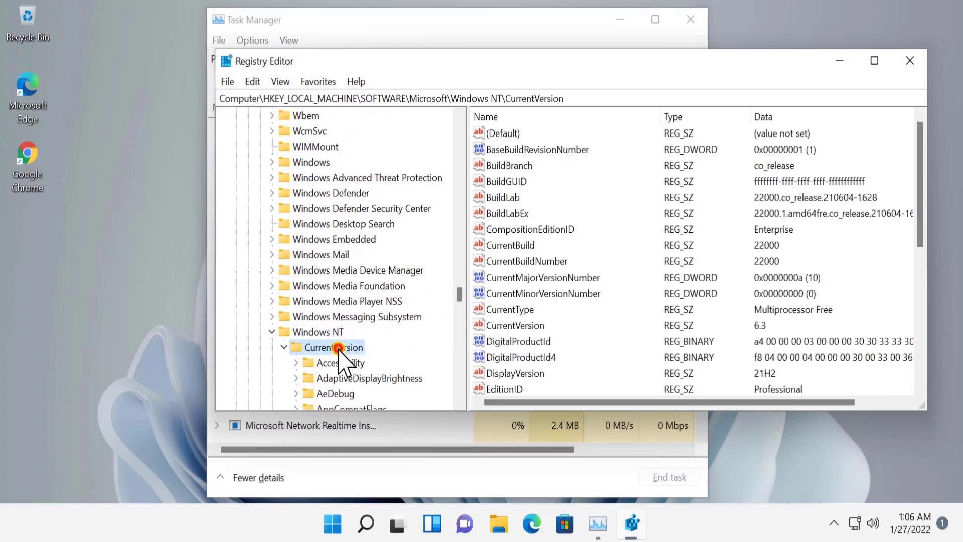
Jump to the keys starting with W under CurrentVersion and select the Winlogon key.
{"action": "scroll", "coordinate": [343, 354], "scroll_direction": "down", "scroll_amount": 2}
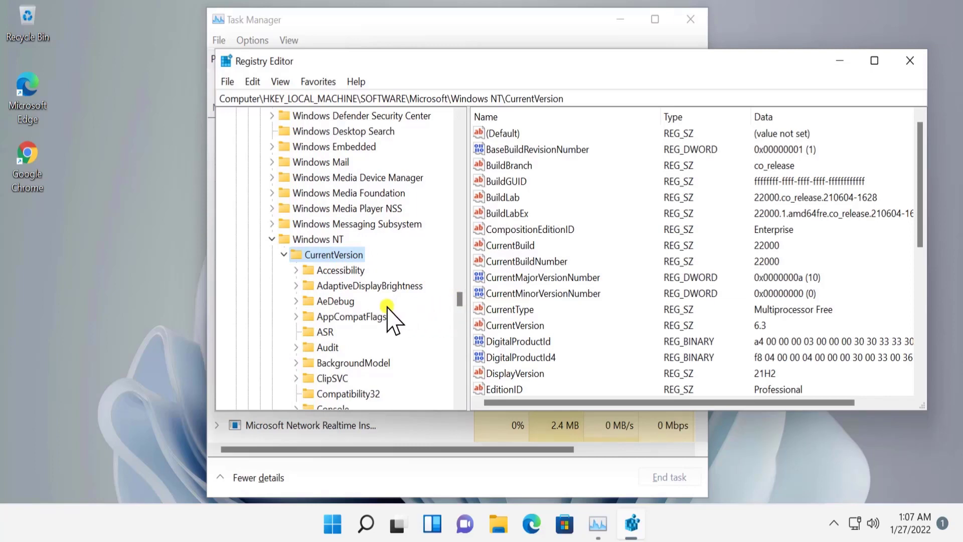
{"action": "left_click", "coordinate": [343, 301]}
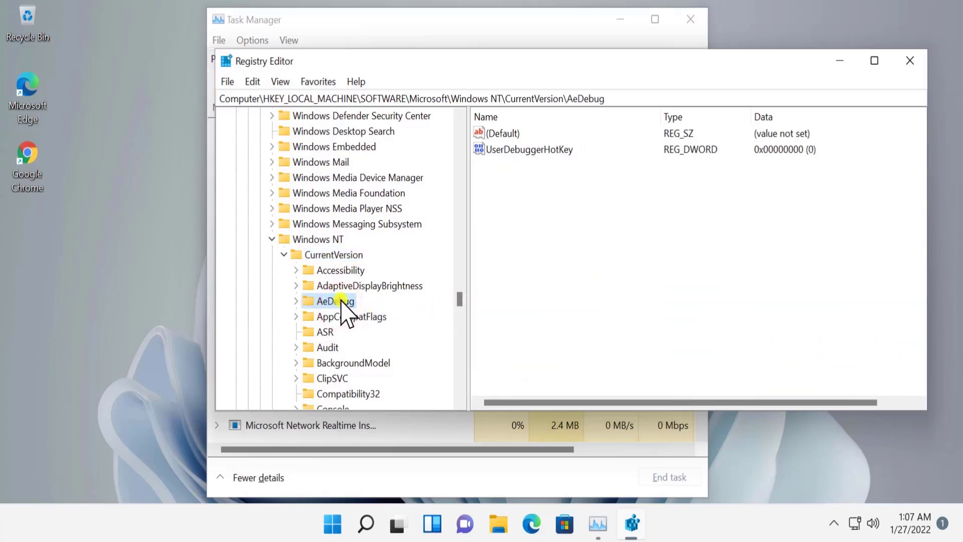
{"action": "key", "text": "w"}
{"action": "scroll", "coordinate": [413, 322], "scroll_direction": "down", "scroll_amount": 3}
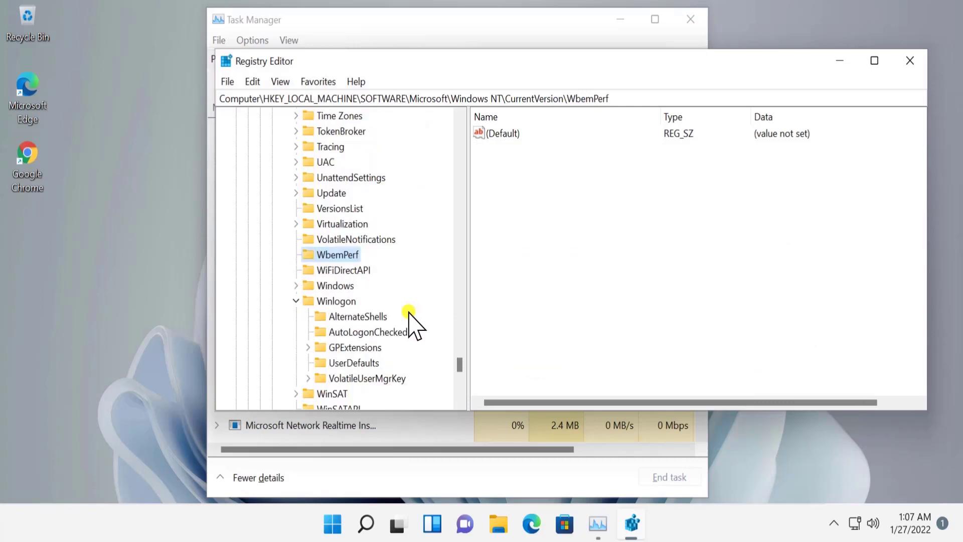
{"action": "left_click", "coordinate": [334, 301]}
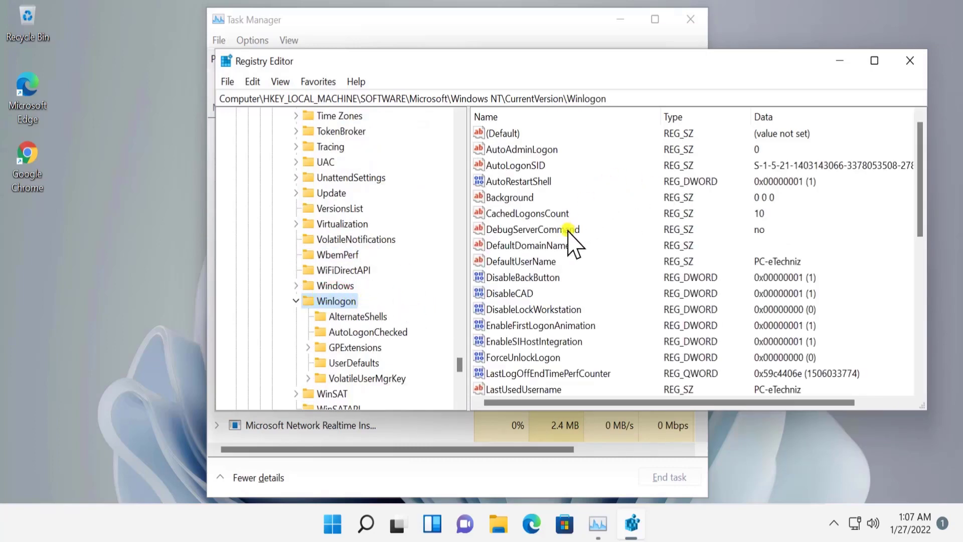
Check that Winlogon's Shell value data is explorer.exe, accept it, and close Registry Editor and Task Manager.
{"action": "scroll", "coordinate": [572, 266], "scroll_direction": "down", "scroll_amount": 6}
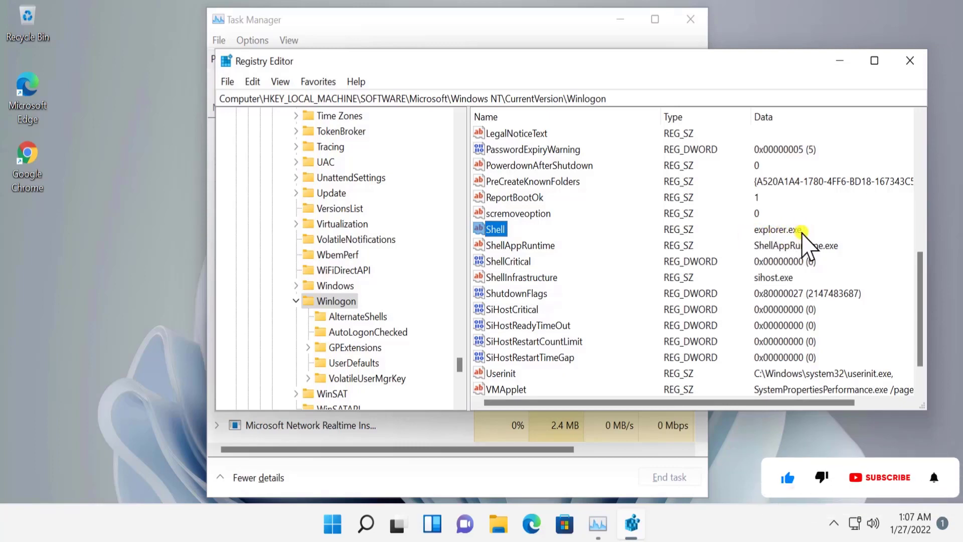
{"action": "double_click", "coordinate": [495, 228]}
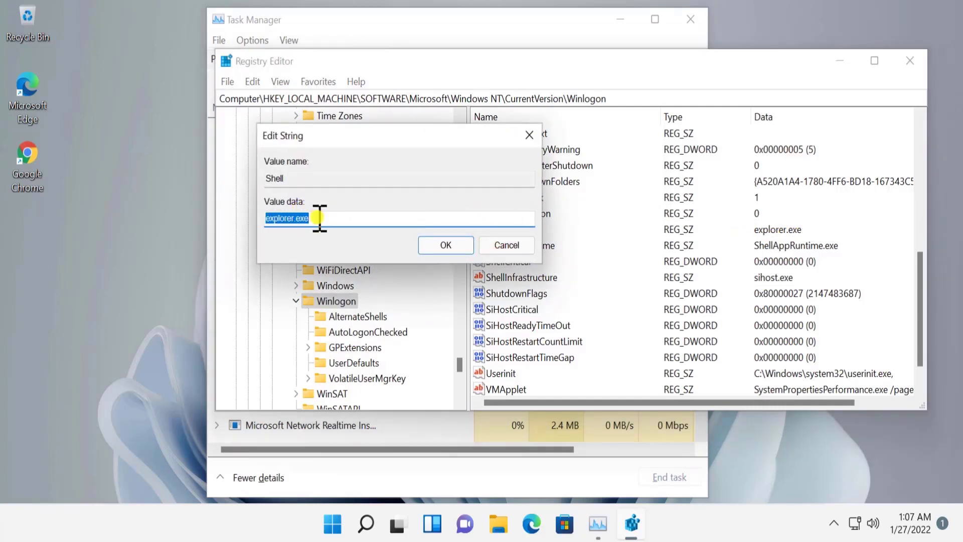
{"action": "left_click", "coordinate": [446, 246]}
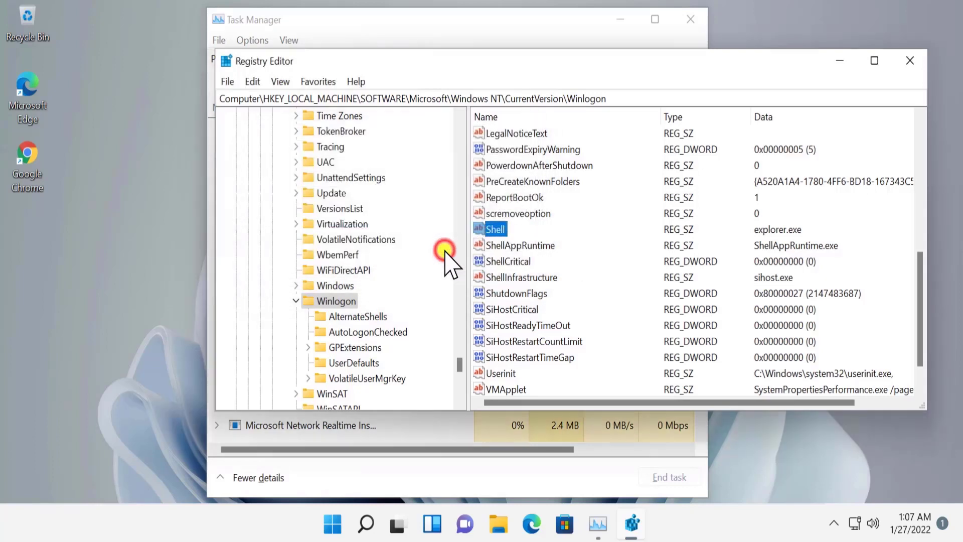
{"action": "left_click", "coordinate": [909, 61]}
{"action": "left_click", "coordinate": [678, 26]}
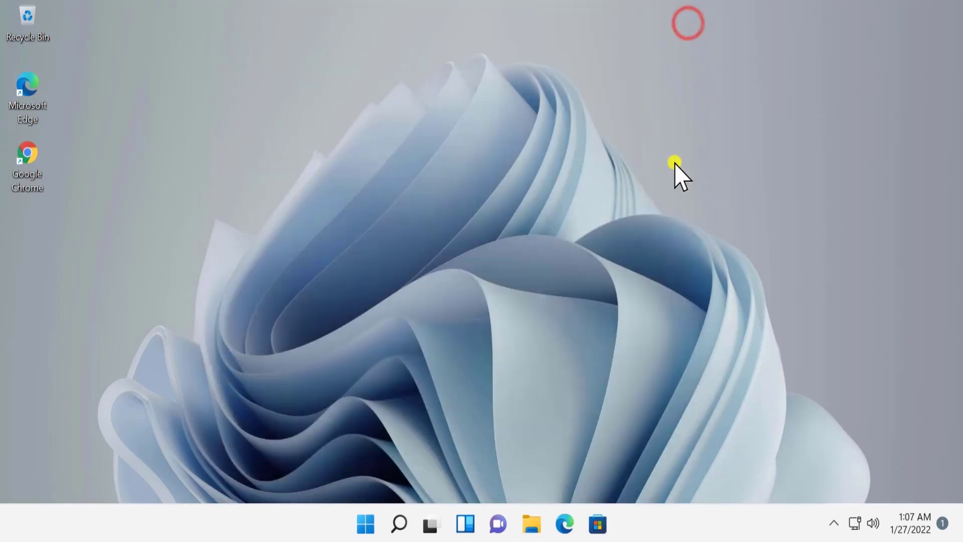